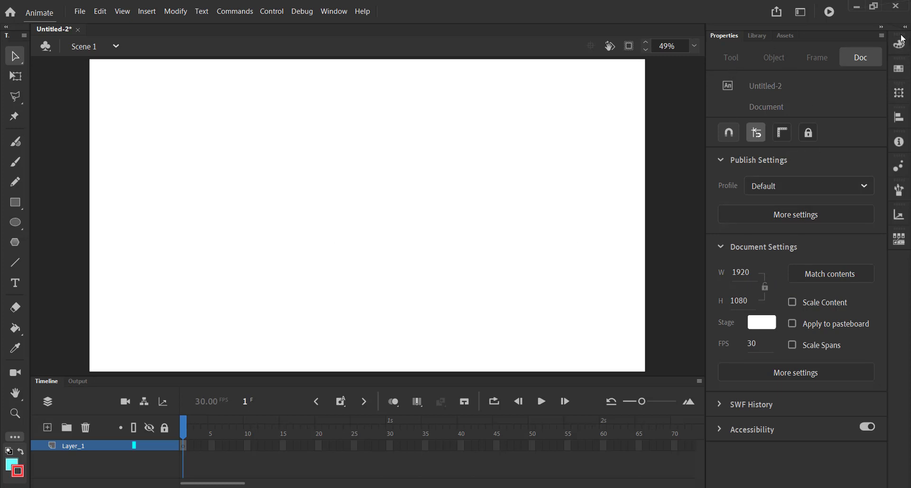
Step: Swap the panel sides by docking Tools on the right and moving Properties to the left dock
left_click(880, 27)
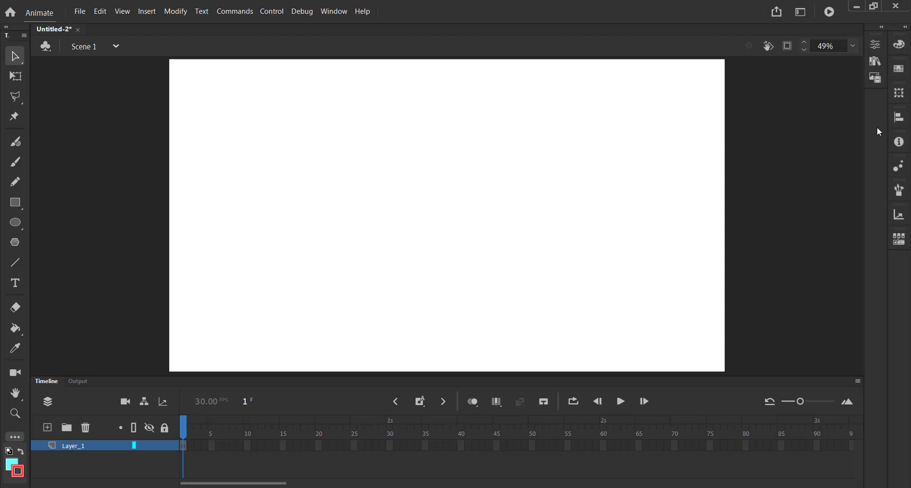
left_click(882, 29)
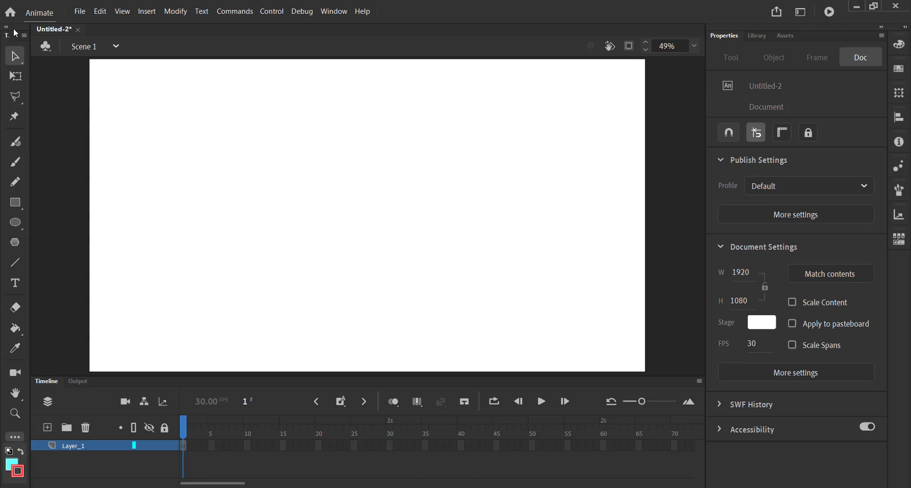
left_click_drag(16, 32, 704, 38)
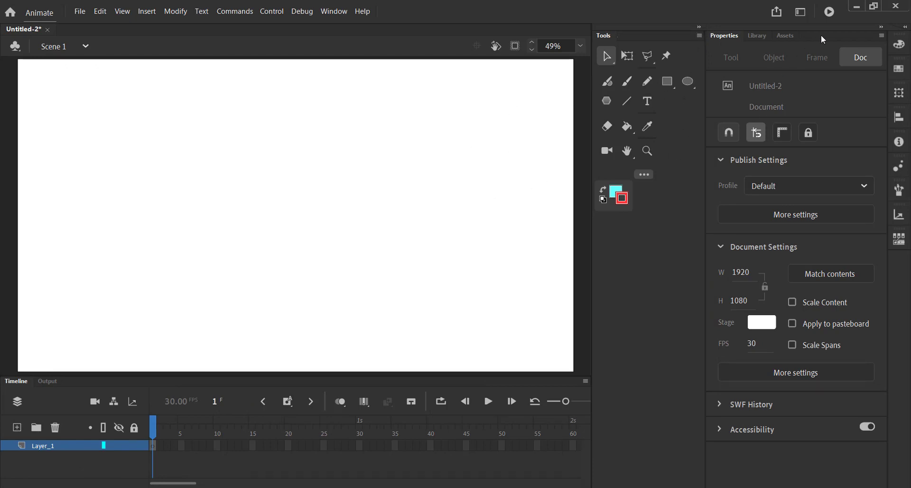
left_click_drag(820, 35, 1, 57)
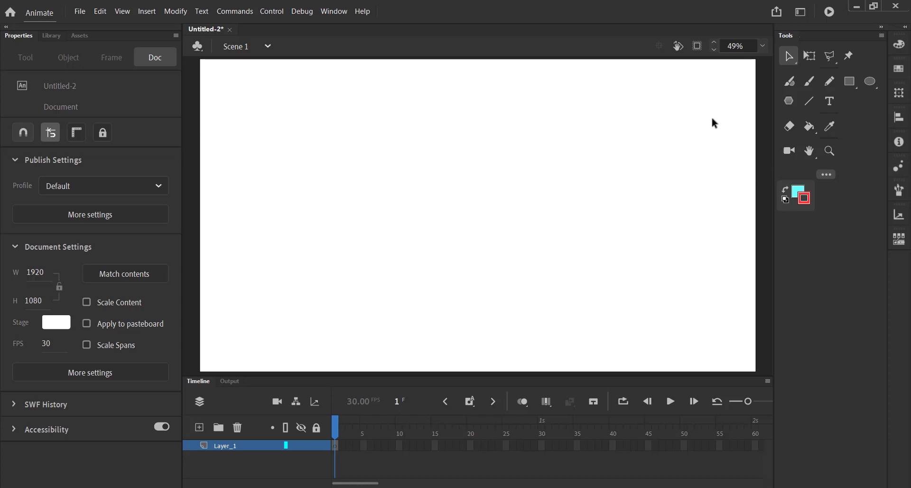
Step: Switch to the Essentials workspace from Window > Workspaces
left_click(326, 14)
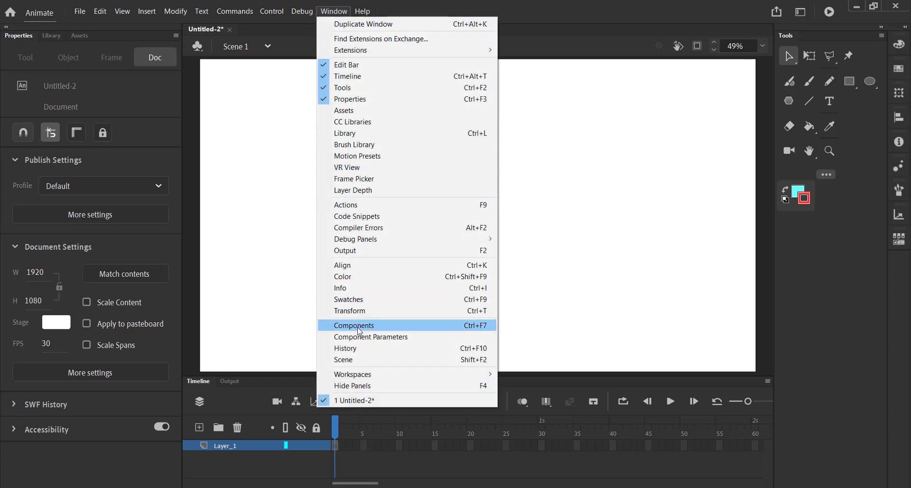
mouse_move(353, 379)
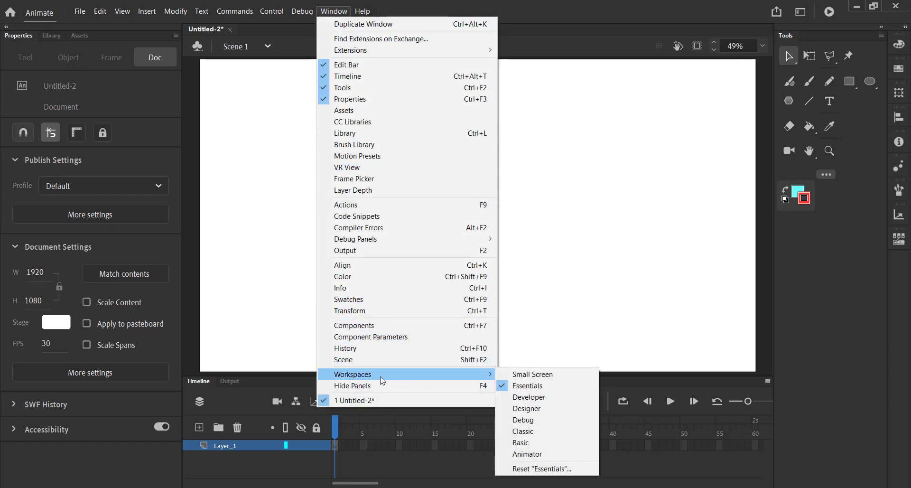
left_click(528, 386)
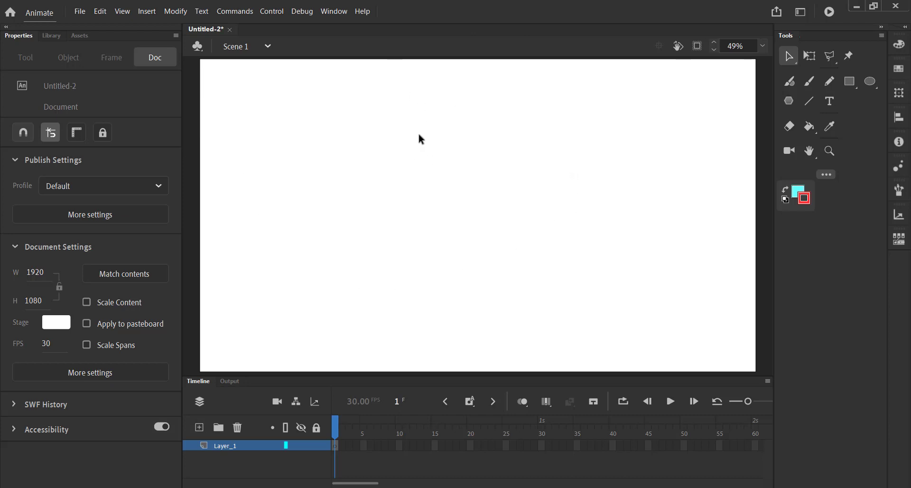
Step: Reset the Essentials workspace to its original layout and confirm with Yes
left_click(334, 11)
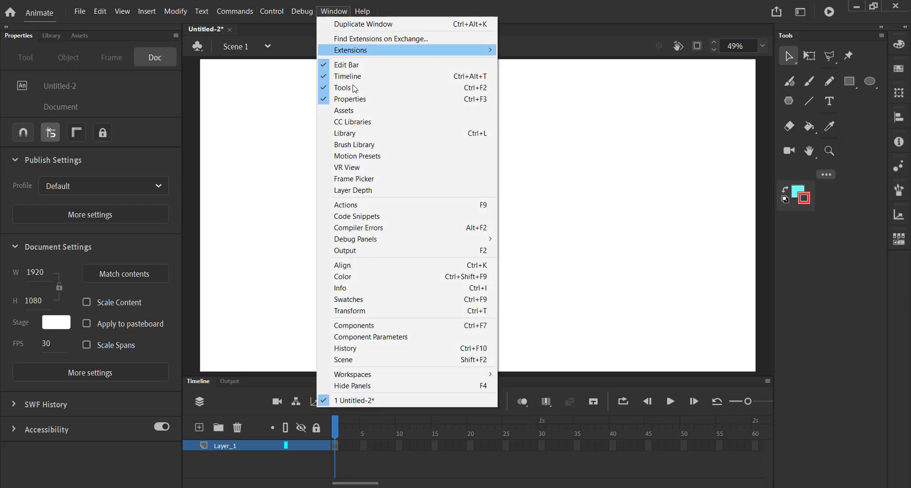
mouse_move(373, 375)
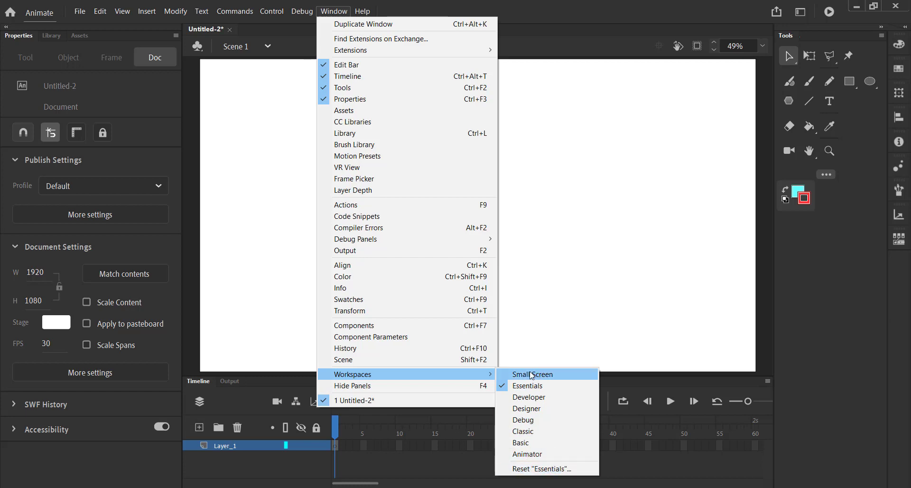
left_click(546, 469)
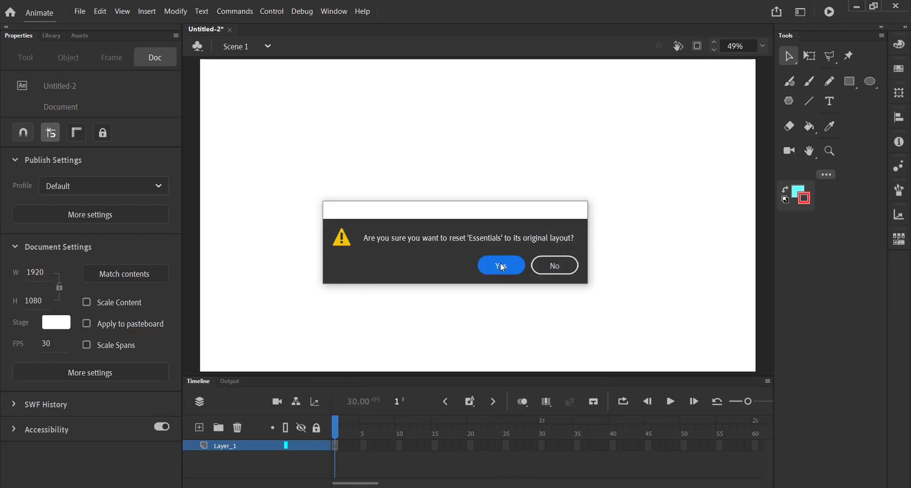
left_click(501, 265)
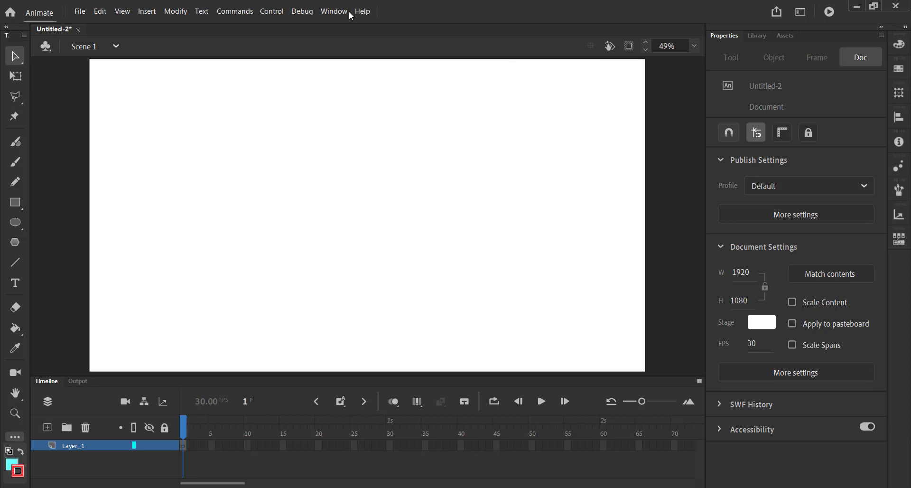
Step: Apply the Animator workspace, bringing Color, Align and Library panels around the stage
left_click(335, 14)
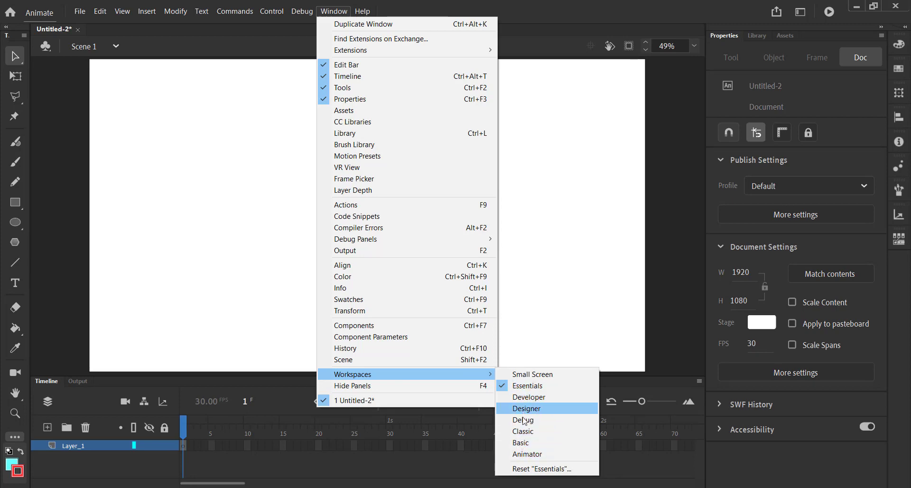
left_click(528, 453)
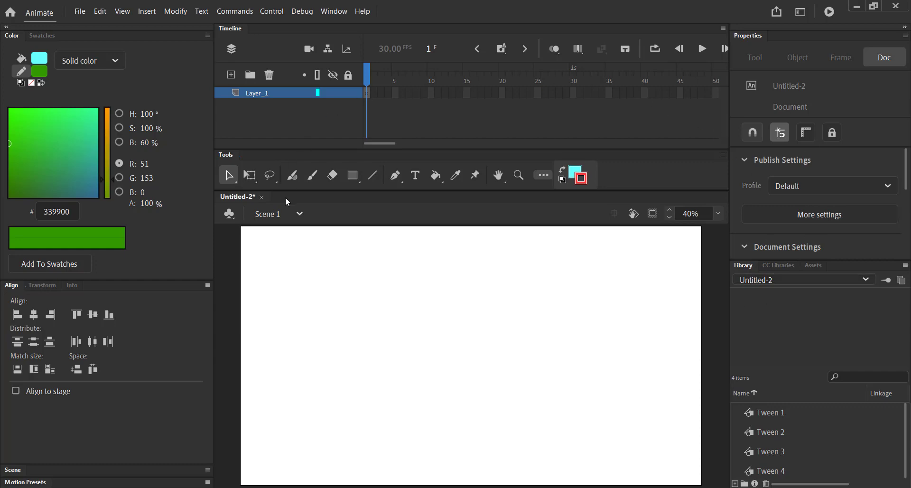
Step: Apply the Basic workspace with two-column tools, timeline below and grouped Properties panels
left_click(334, 11)
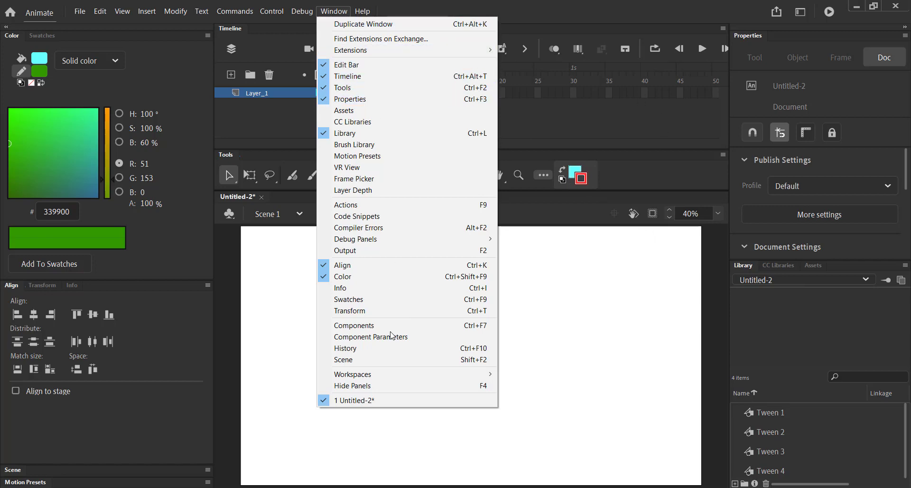
mouse_move(450, 374)
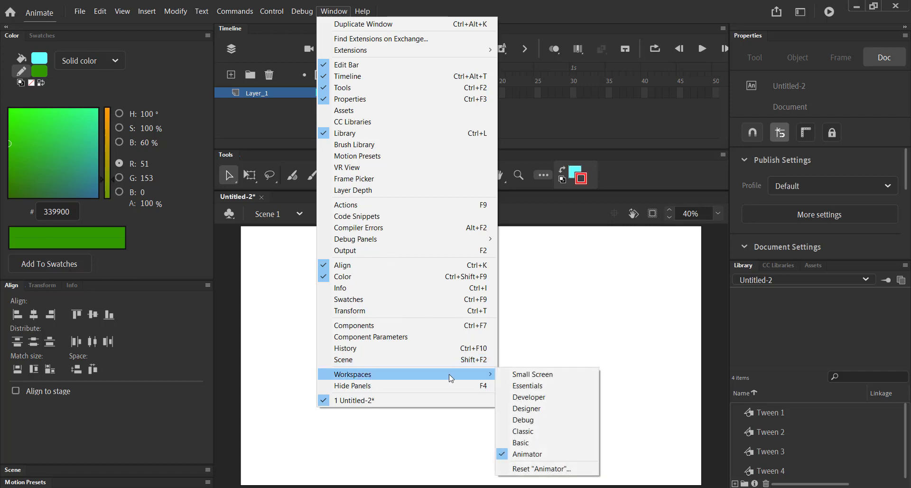
left_click(522, 442)
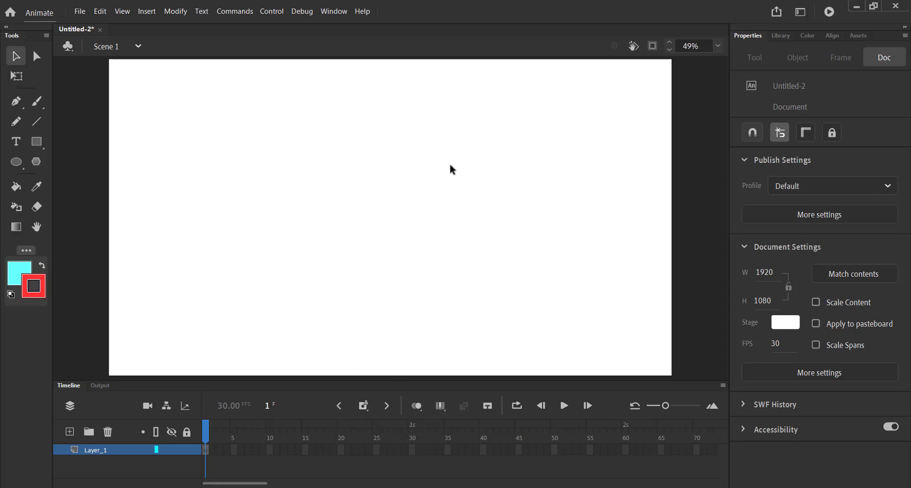
Step: Apply the Classic workspace and dock its Timeline below the stage
left_click(334, 17)
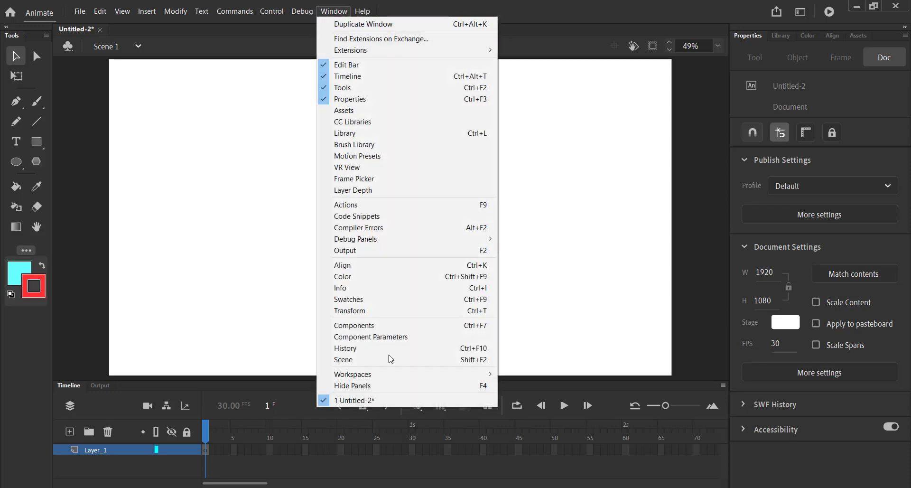
mouse_move(377, 375)
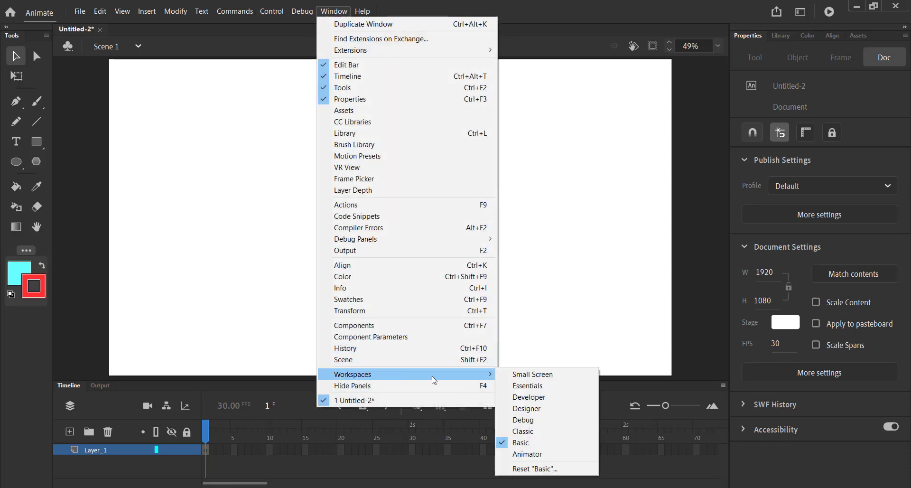
left_click(526, 431)
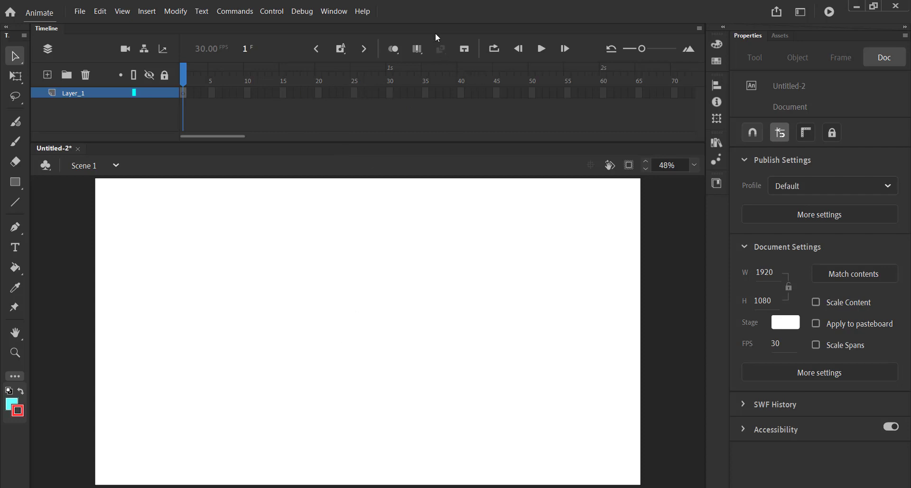
left_click_drag(433, 27, 433, 484)
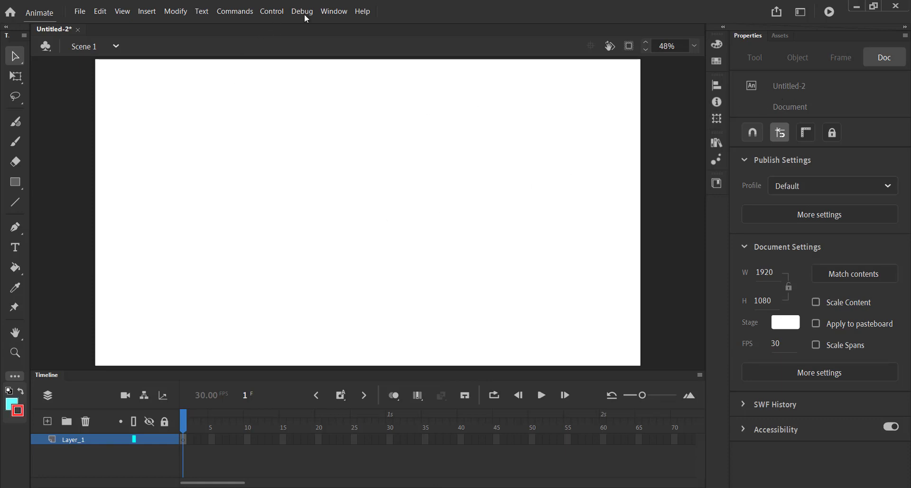
Step: Open the Components panel, reposition and close it, then show the workspaces list
left_click(333, 13)
left_click(346, 325)
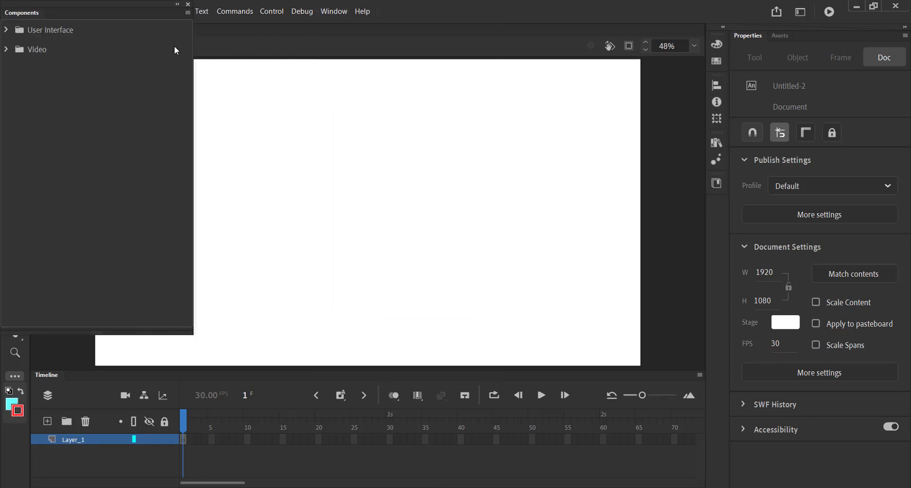
left_click_drag(161, 18, 197, 52)
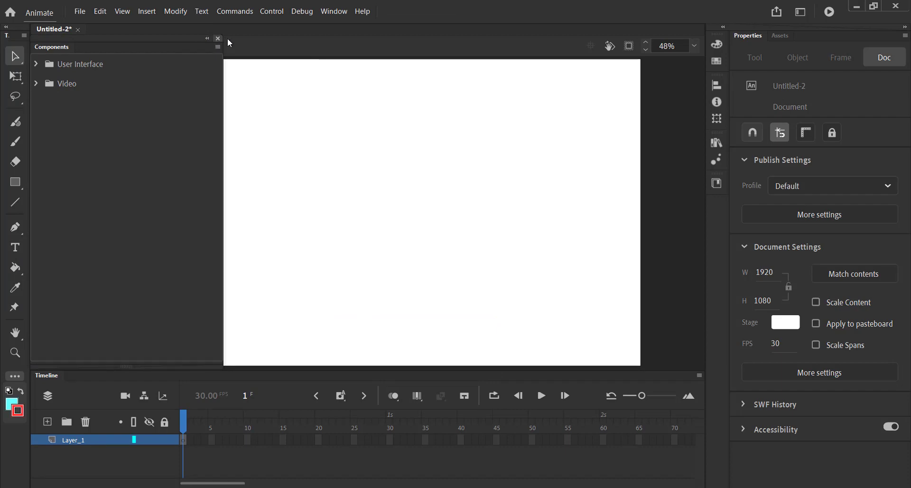
left_click(219, 38)
left_click(335, 18)
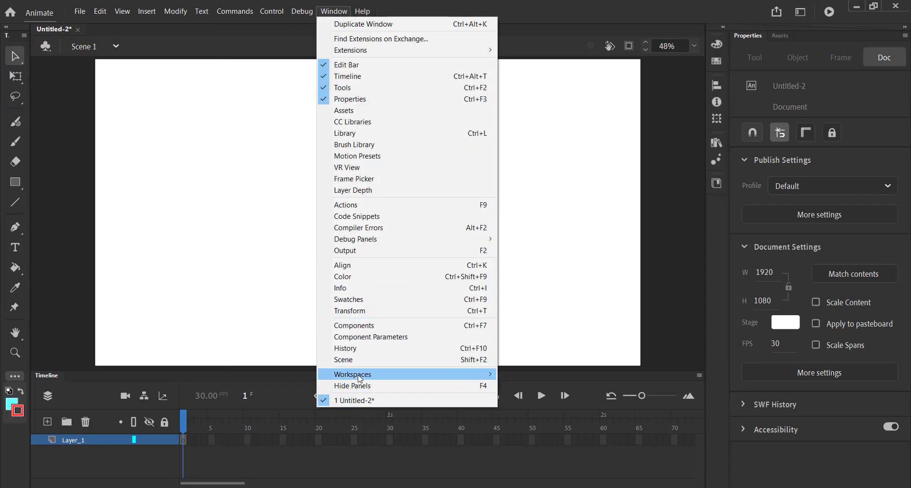
mouse_move(413, 376)
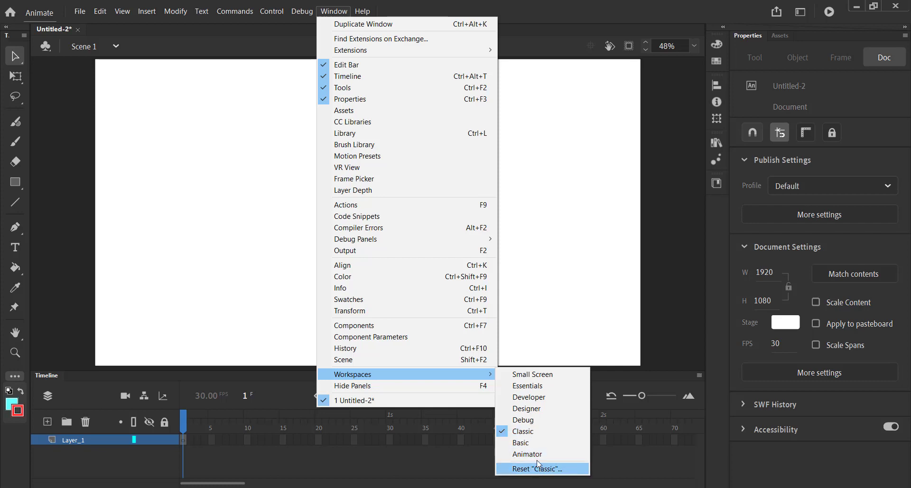
Step: Try the Designer workspace, shift its Properties panel, then switch to the Developer workspace
left_click(527, 408)
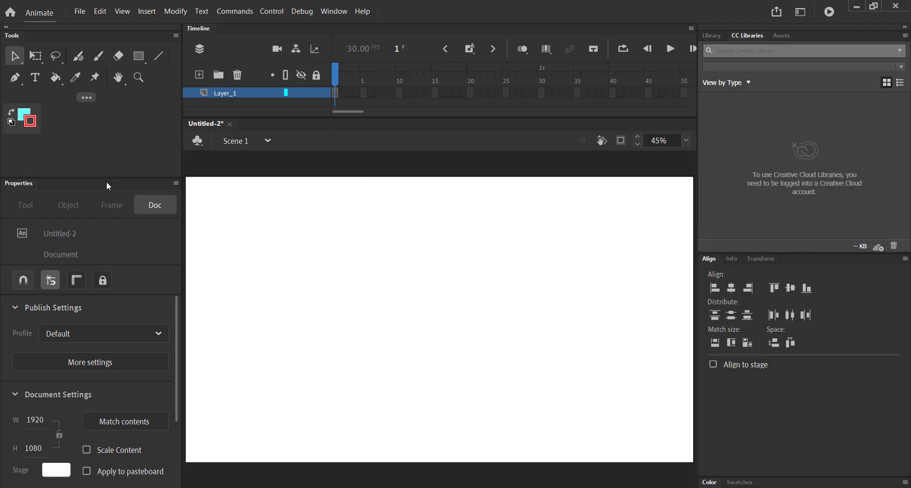
mouse_move(106, 184)
left_mouse_down()
mouse_move(161, 180)
mouse_move(122, 169)
mouse_move(89, 188)
mouse_move(108, 181)
left_mouse_up()
left_click(342, 15)
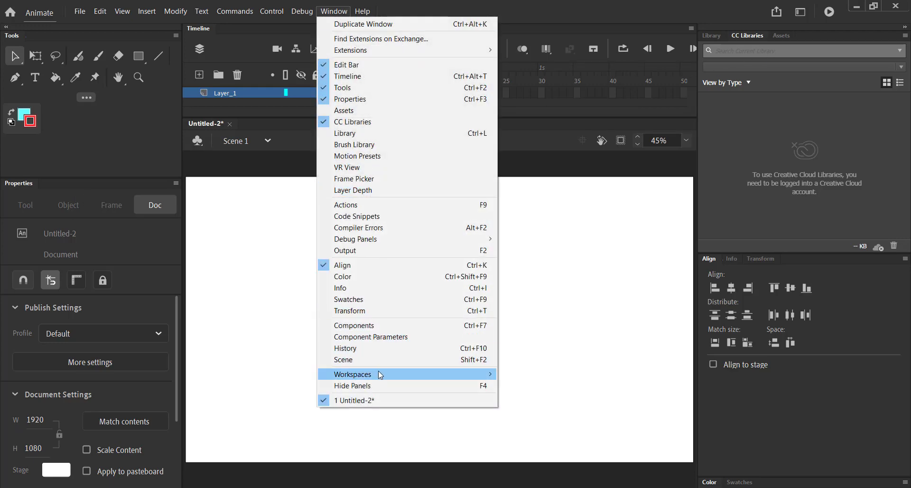
mouse_move(386, 374)
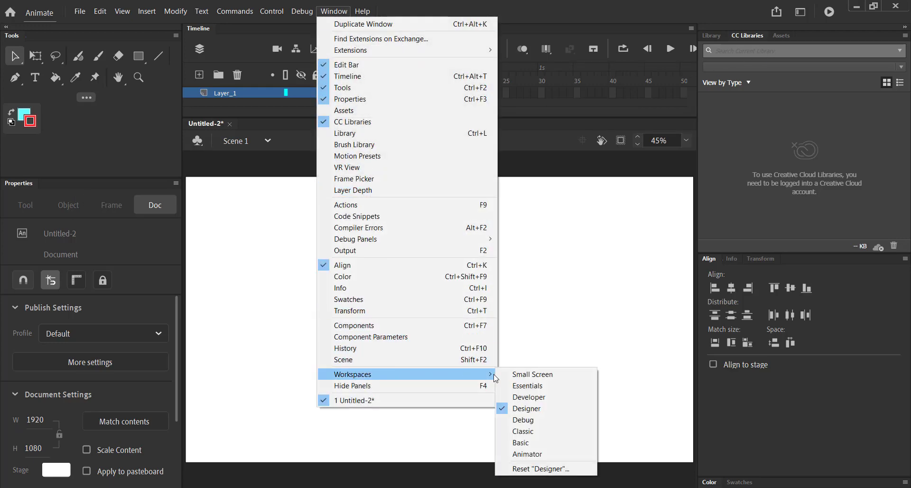
left_click(524, 400)
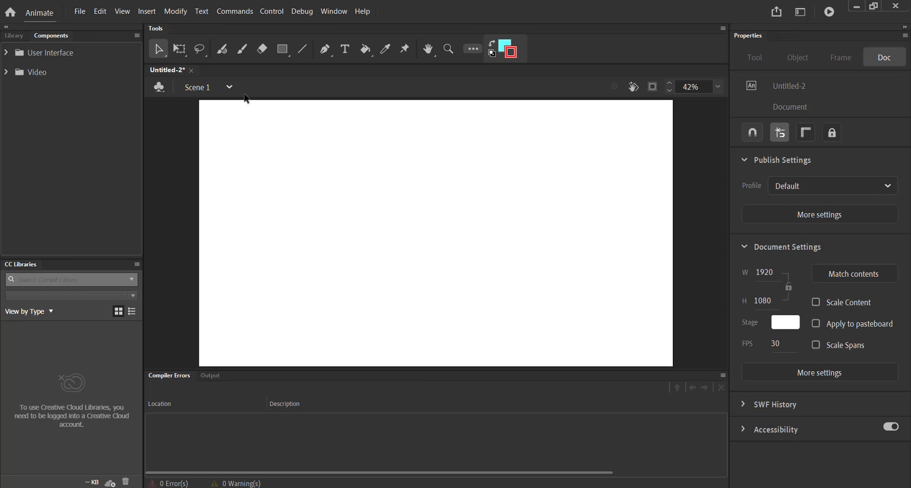
Step: Reopen the Window menu with the Developer workspace still active
left_click(332, 11)
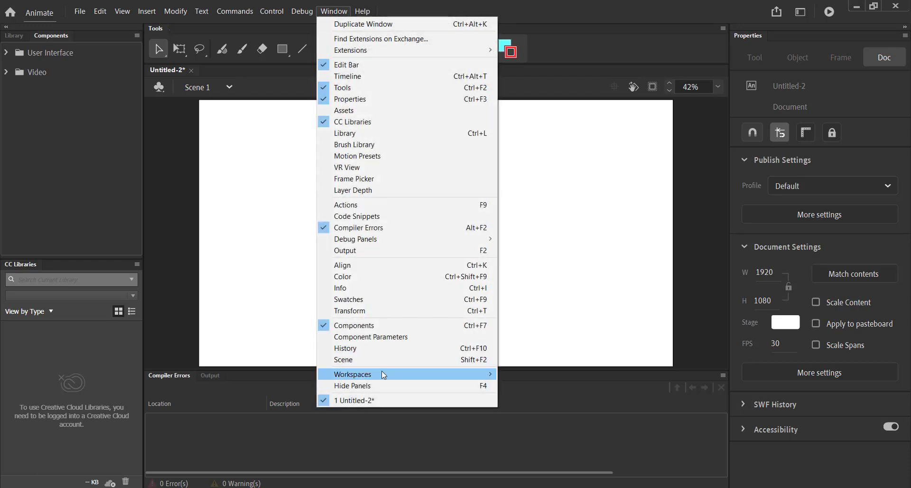
Step: Switch briefly to the Debug workspace, then to the Small Screen workspace
mouse_move(390, 376)
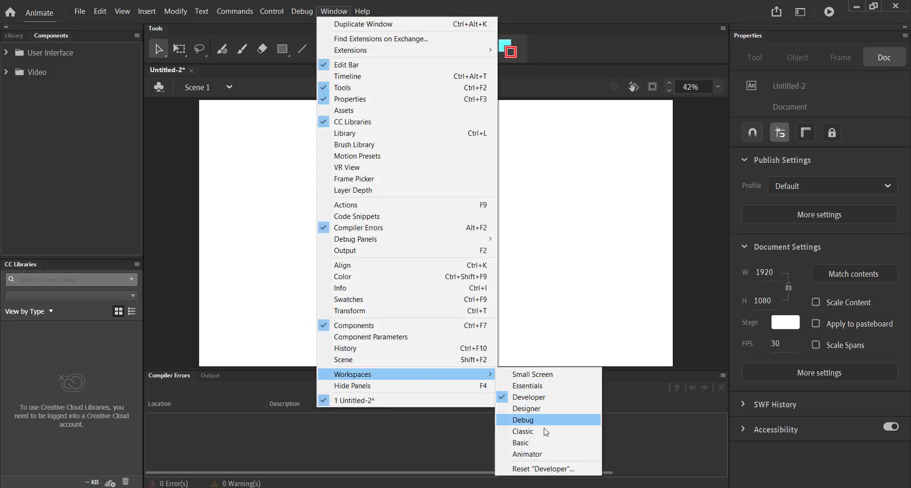
left_click(523, 424)
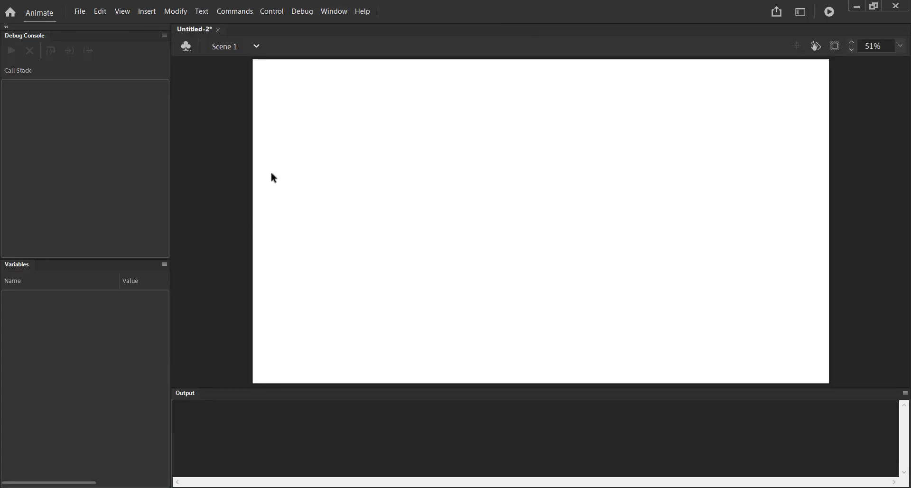
left_click(304, 14)
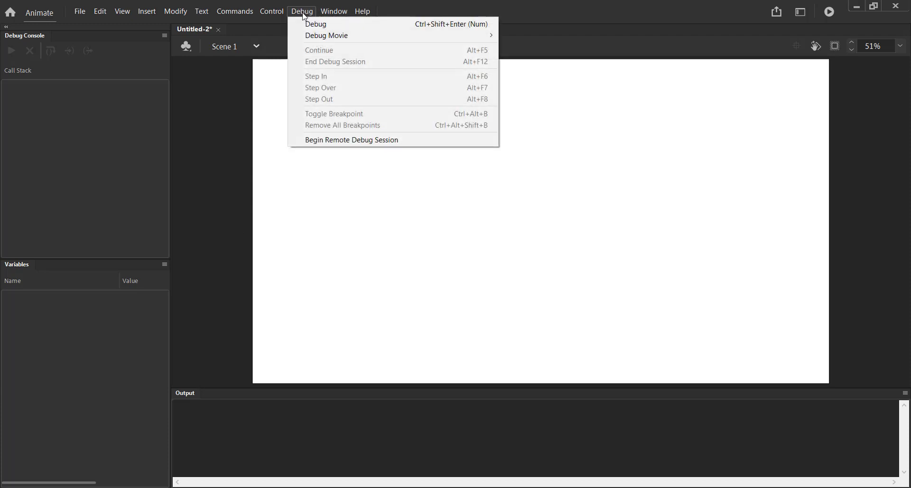
mouse_move(322, 18)
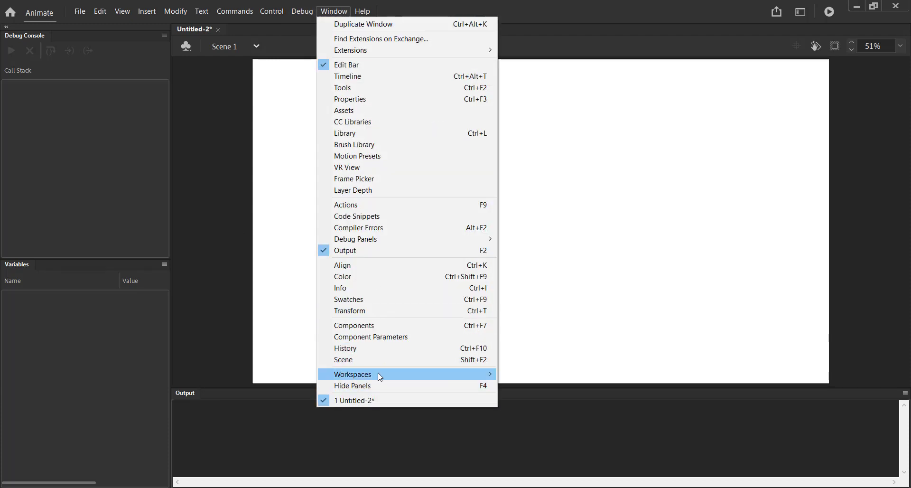
mouse_move(386, 377)
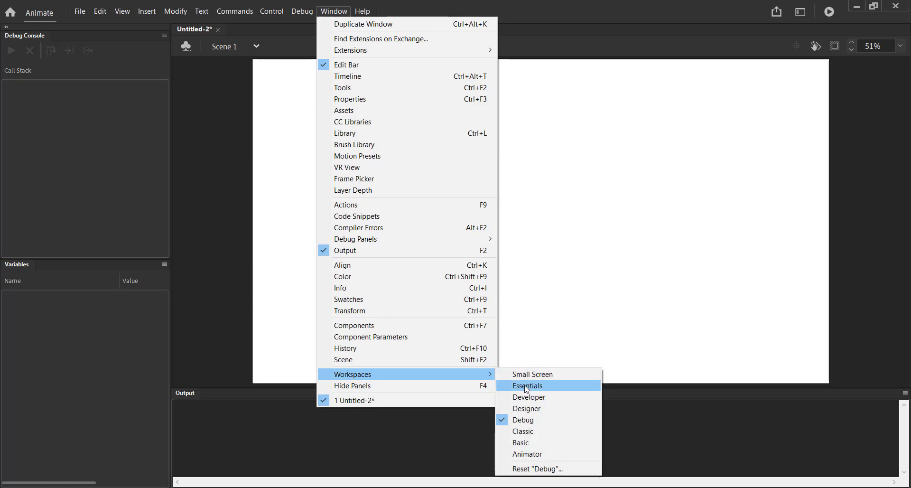
left_click(536, 375)
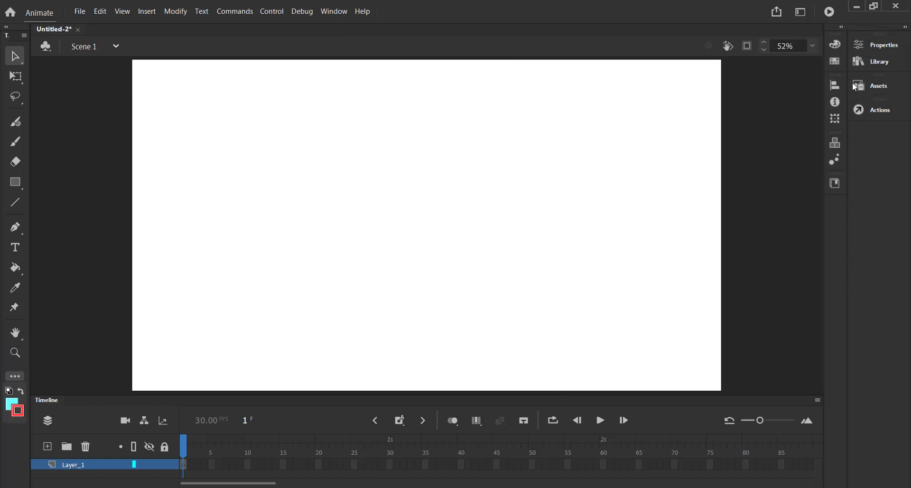
Step: Nudge the Properties/Library divider and open the workspace switcher list with its New Workspace field
mouse_move(848, 89)
left_mouse_down()
mouse_move(878, 92)
mouse_move(853, 93)
left_mouse_up()
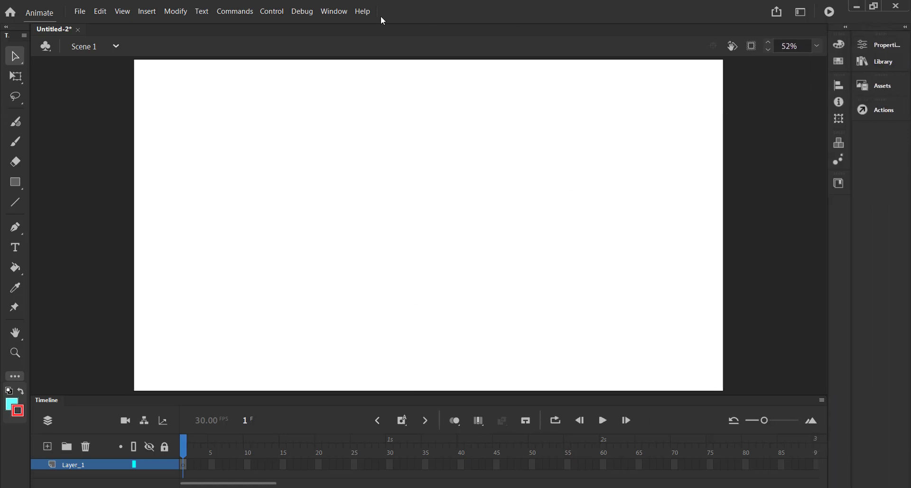
left_click(334, 14)
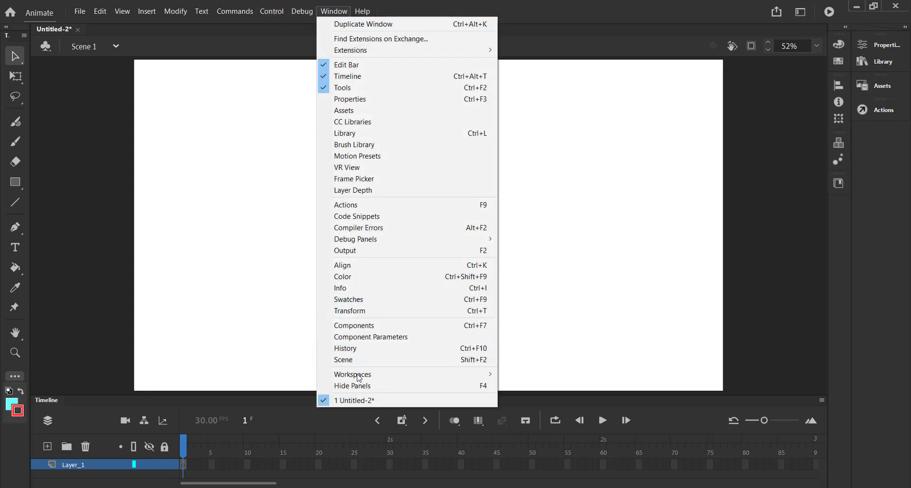
mouse_move(423, 376)
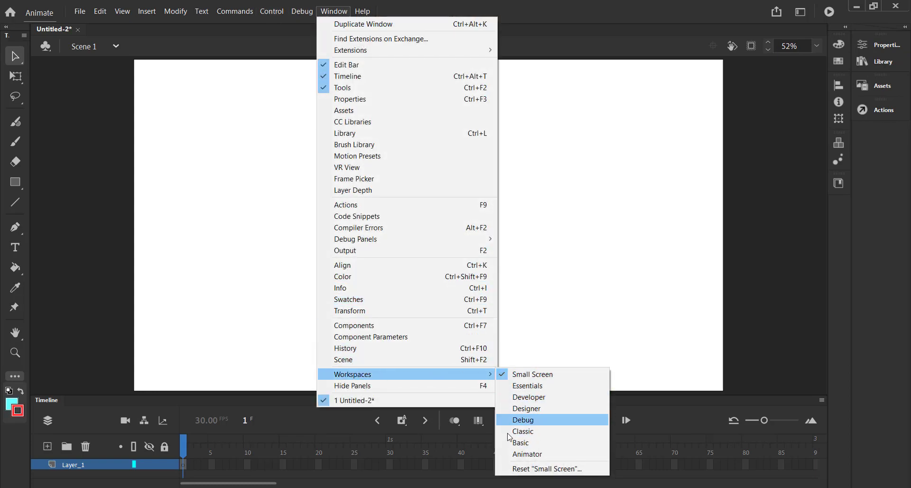
left_click(801, 13)
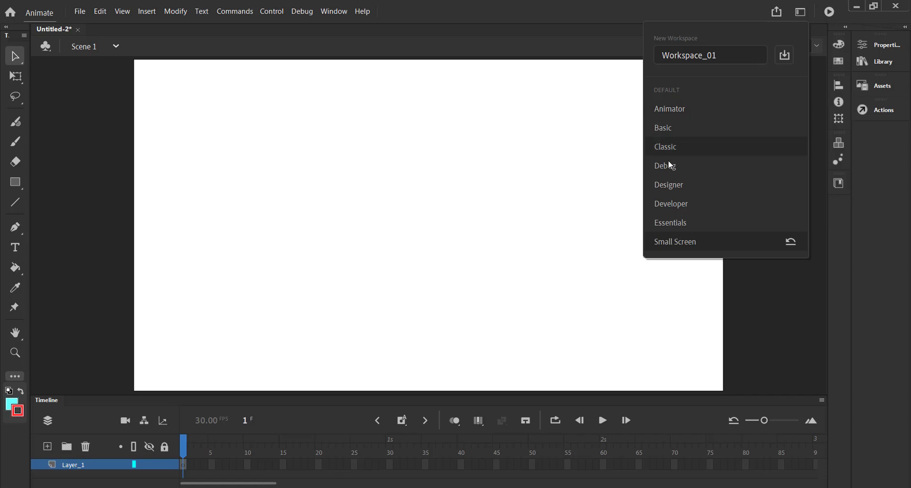
Step: Switch Animate to the Essentials workspace layout from the workspace switcher
left_click(684, 225)
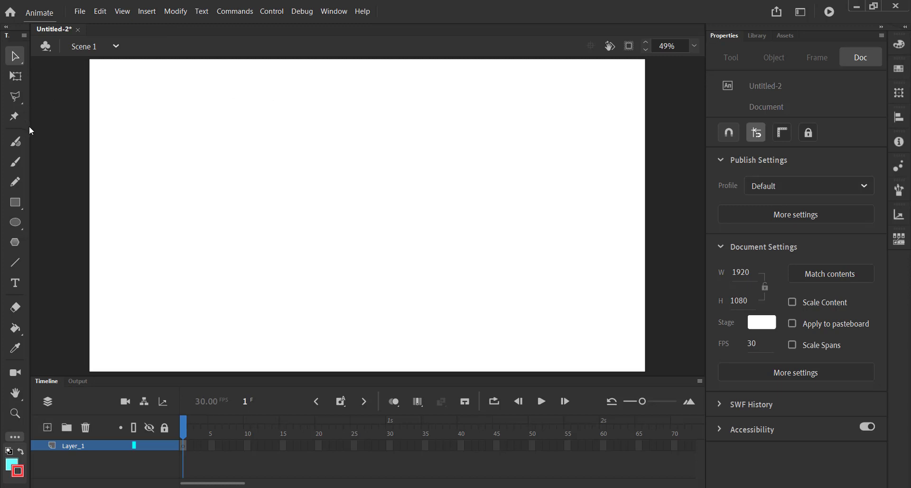
Step: Widen the Tools panel to two tool columns and show the workspace list
left_click_drag(30, 127, 68, 132)
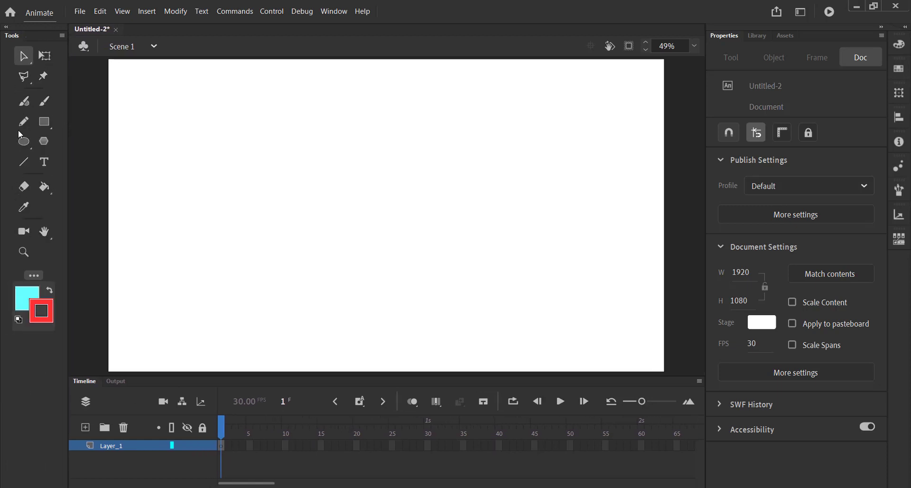
left_click_drag(67, 164, 64, 163)
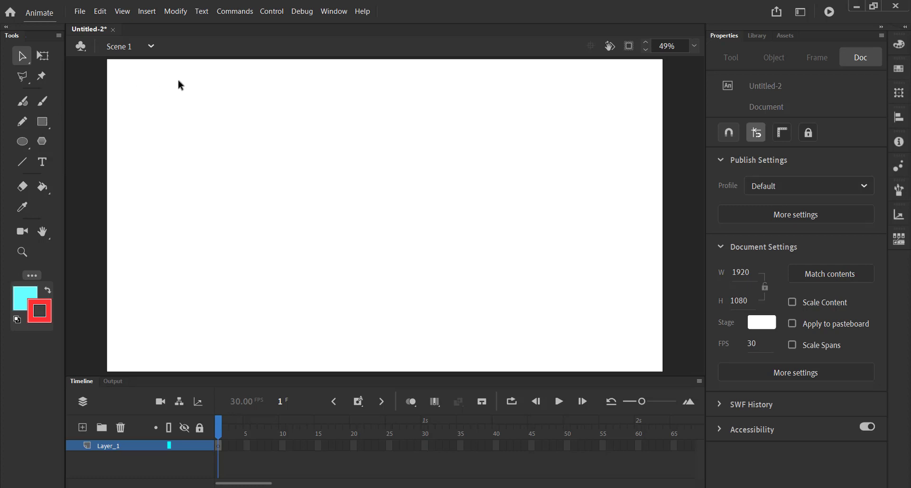
left_click(799, 13)
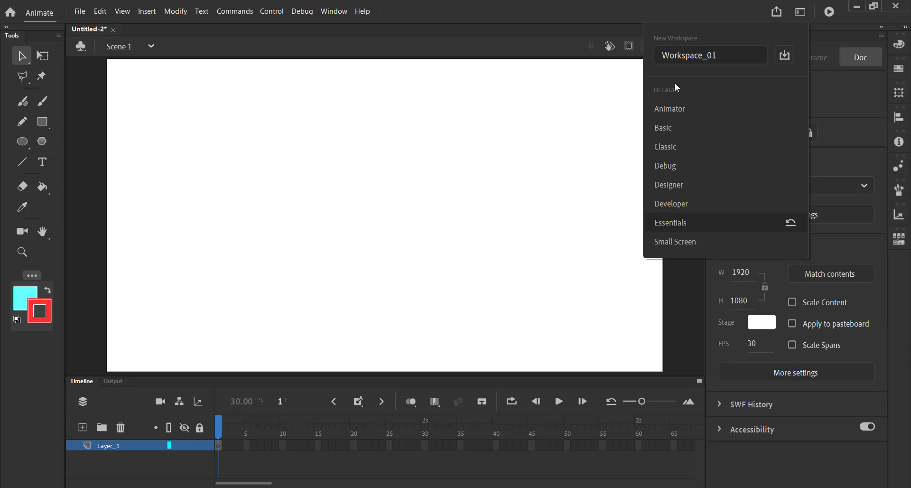
Step: Dismiss the workspace list and dock the Tools panel as a column beside Properties
left_click(531, 29)
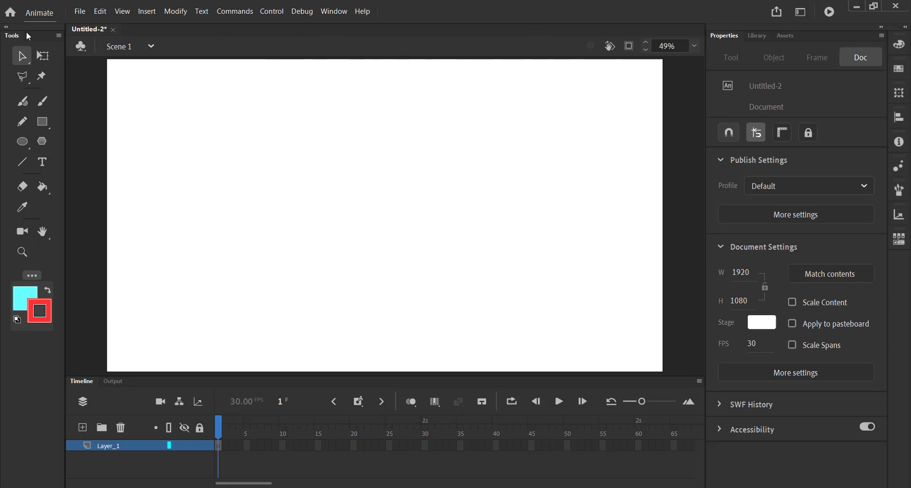
left_click_drag(32, 27, 700, 39)
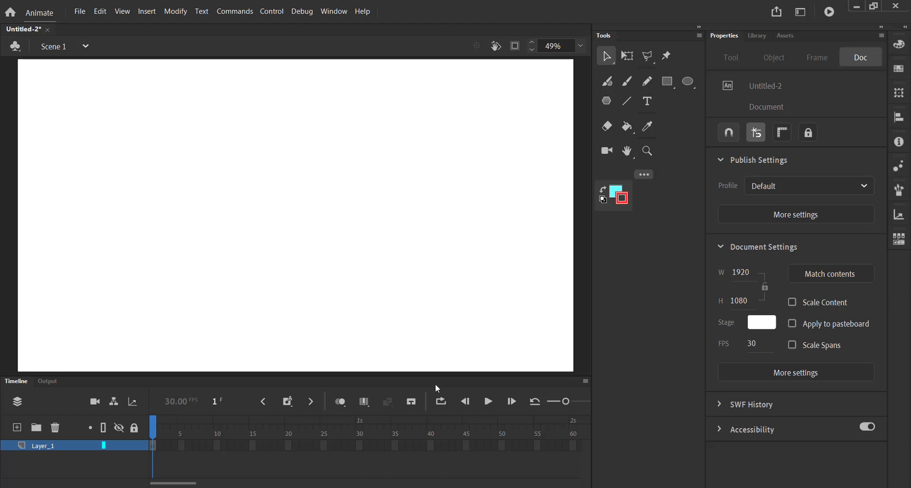
Step: Dock the Timeline panel above the stage instead of below it
left_click_drag(424, 380, 429, 34)
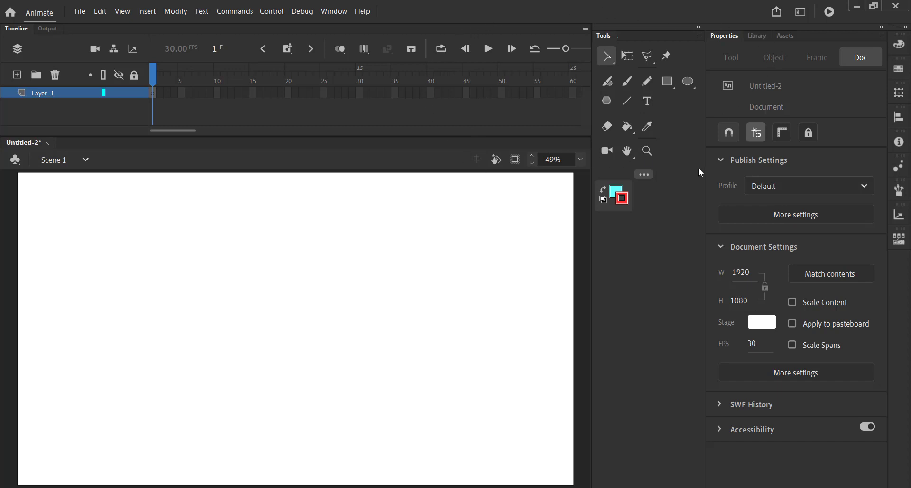
Step: Save the current layout as a new workspace, replacing Workspace_01 with the user's own name
left_click(801, 13)
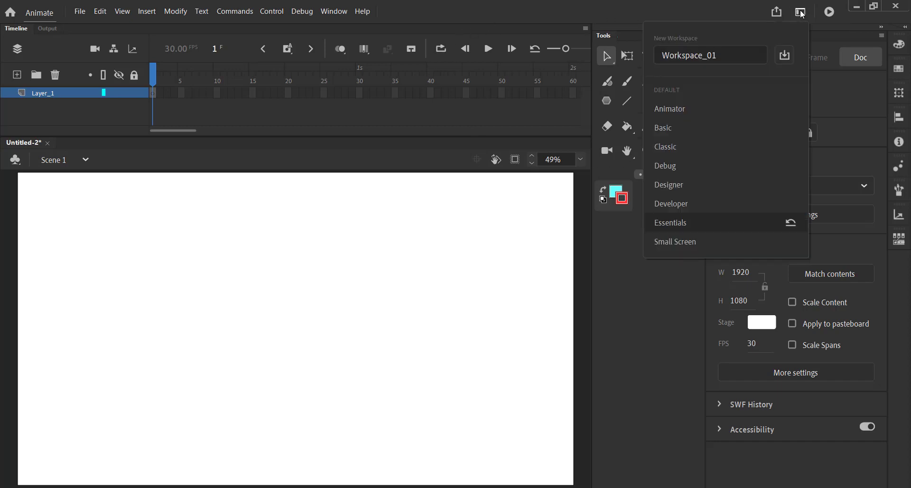
left_click(347, 11)
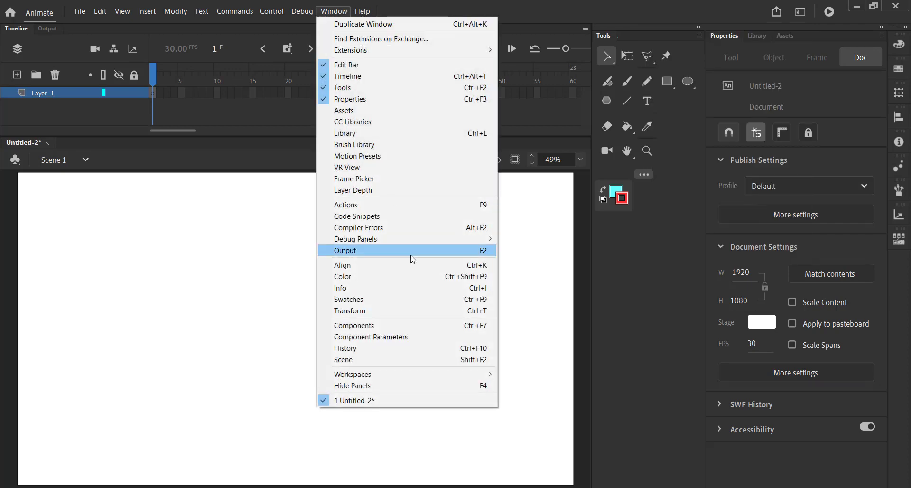
mouse_move(387, 376)
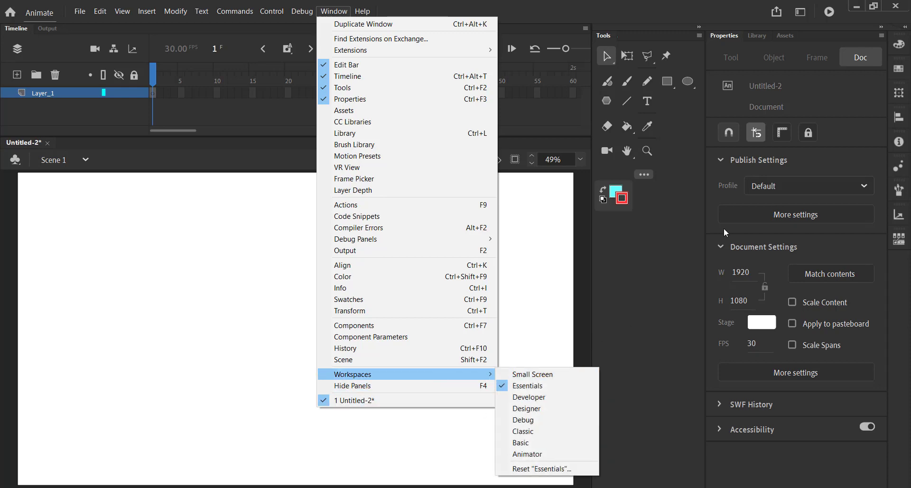
left_click(800, 13)
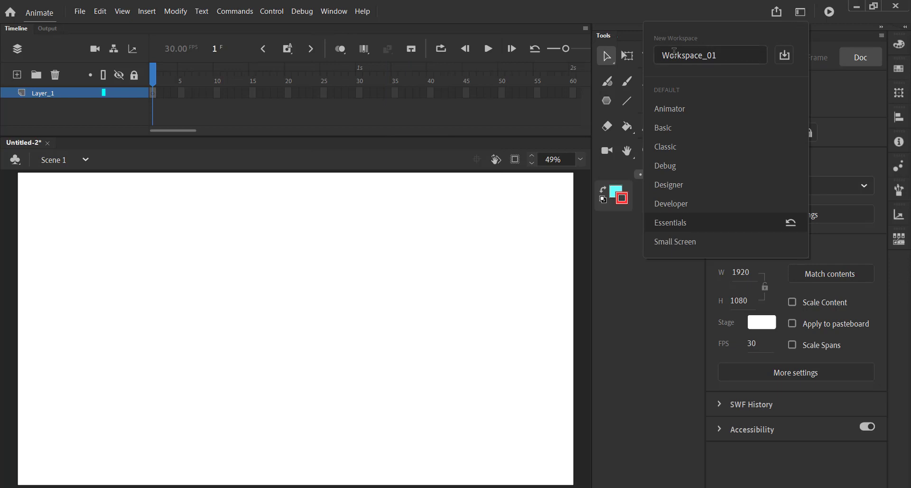
left_click(718, 56)
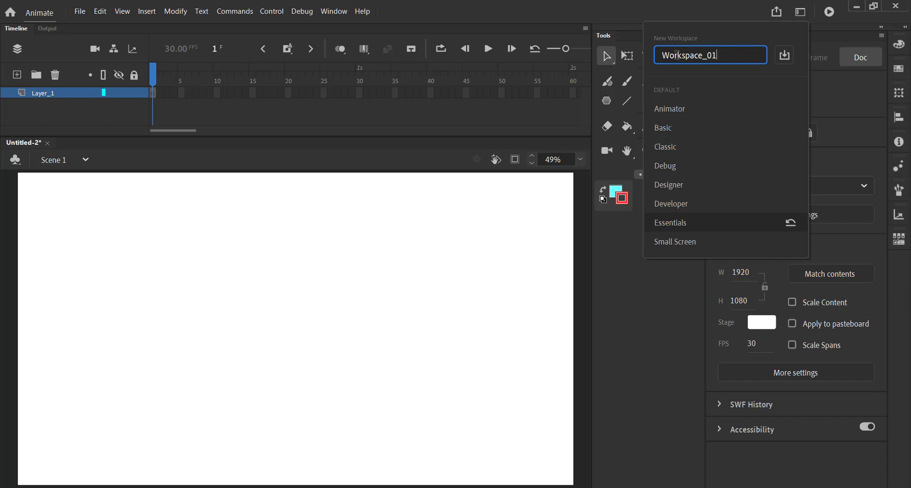
key("BackSpace")
key("BackSpace")
key("BackSpace")
key("ctrl+BackSpace")
type("Masud Ali")
left_click(782, 56)
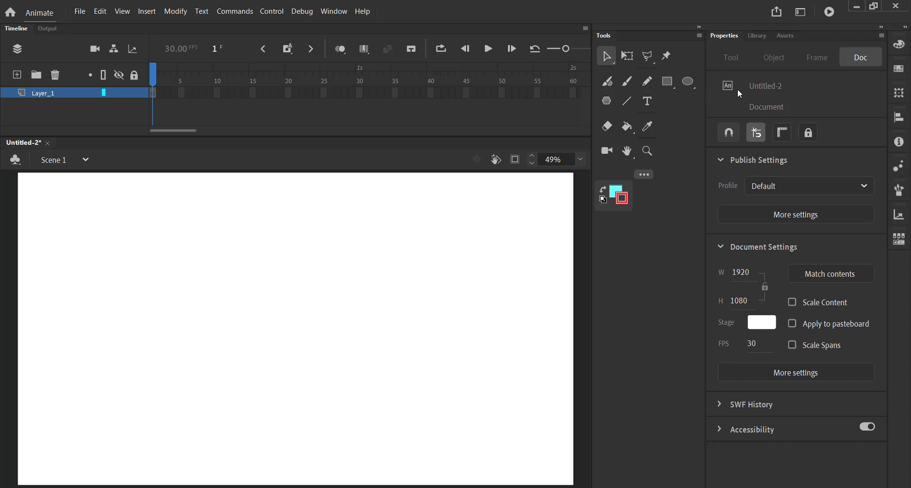
left_click(800, 13)
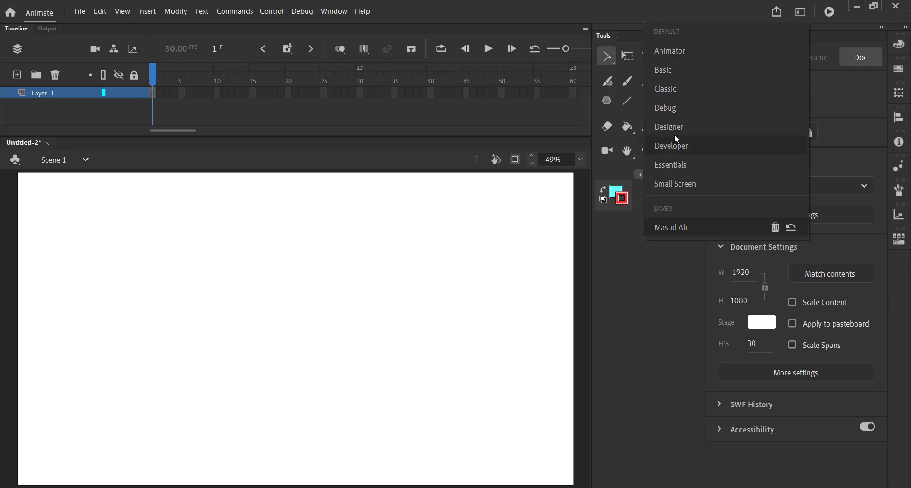
left_click(665, 173)
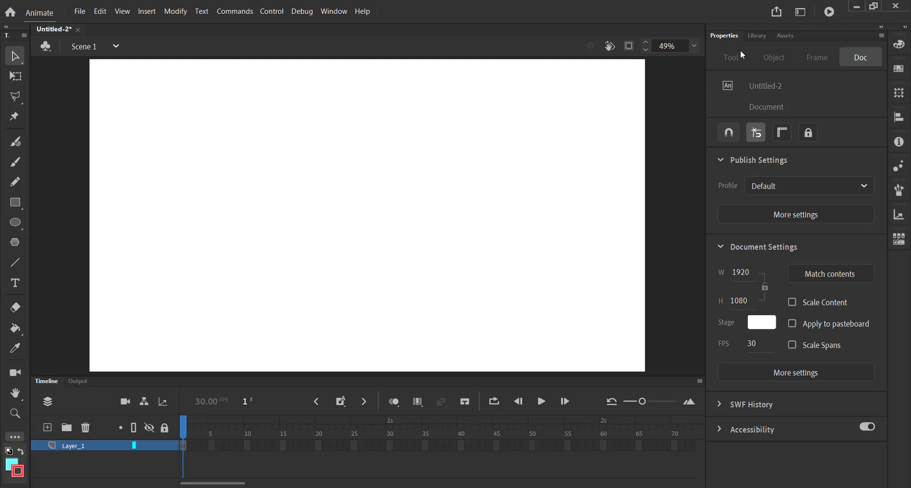
left_click(799, 12)
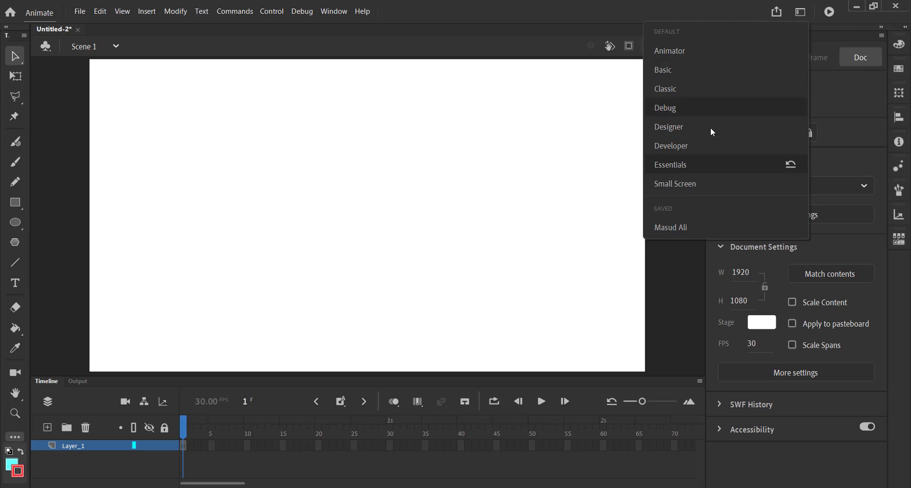
left_click(671, 227)
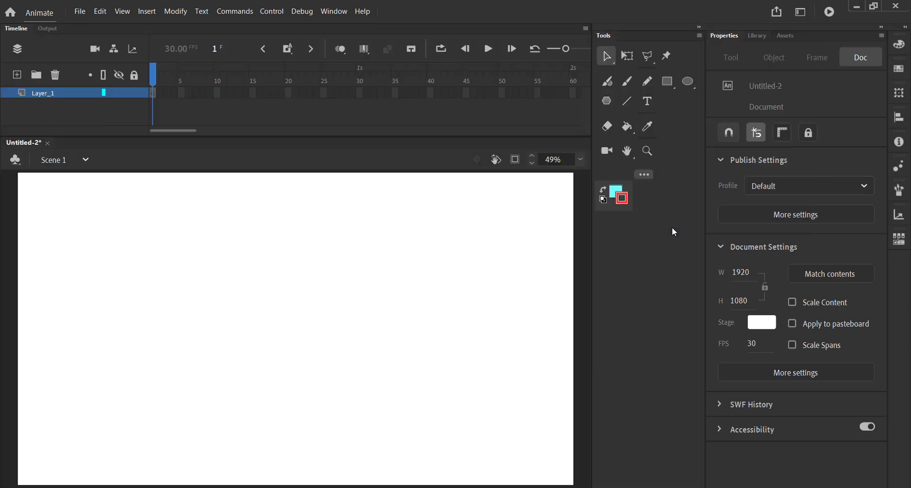